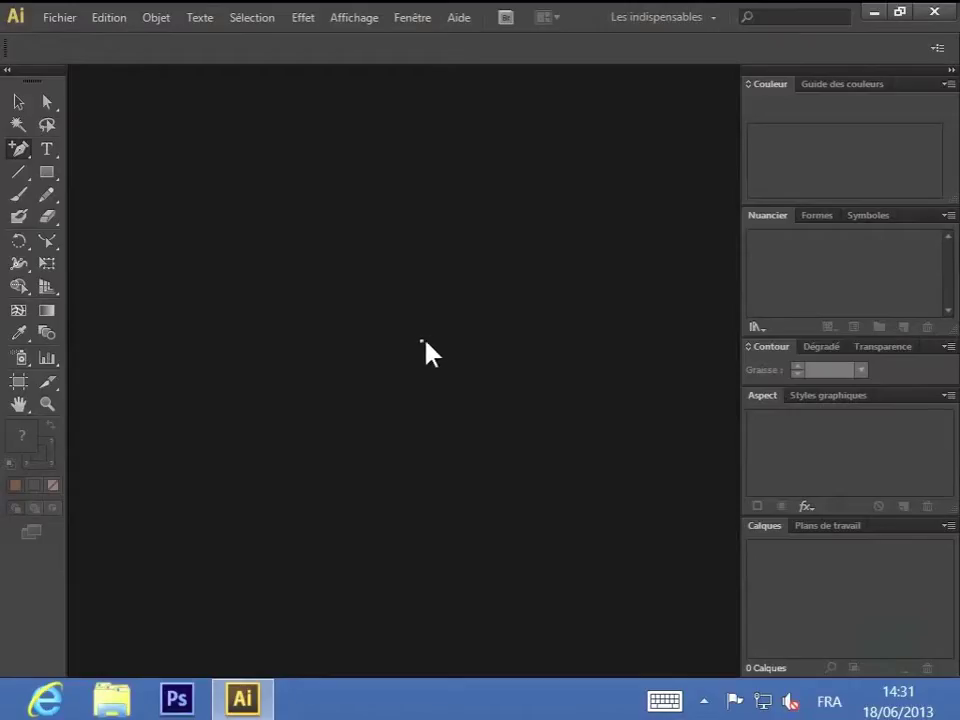
- Examine the list of available workspaces and the commands for resetting, creating and managing them
left_click(418, 22)
mouse_move(482, 101)
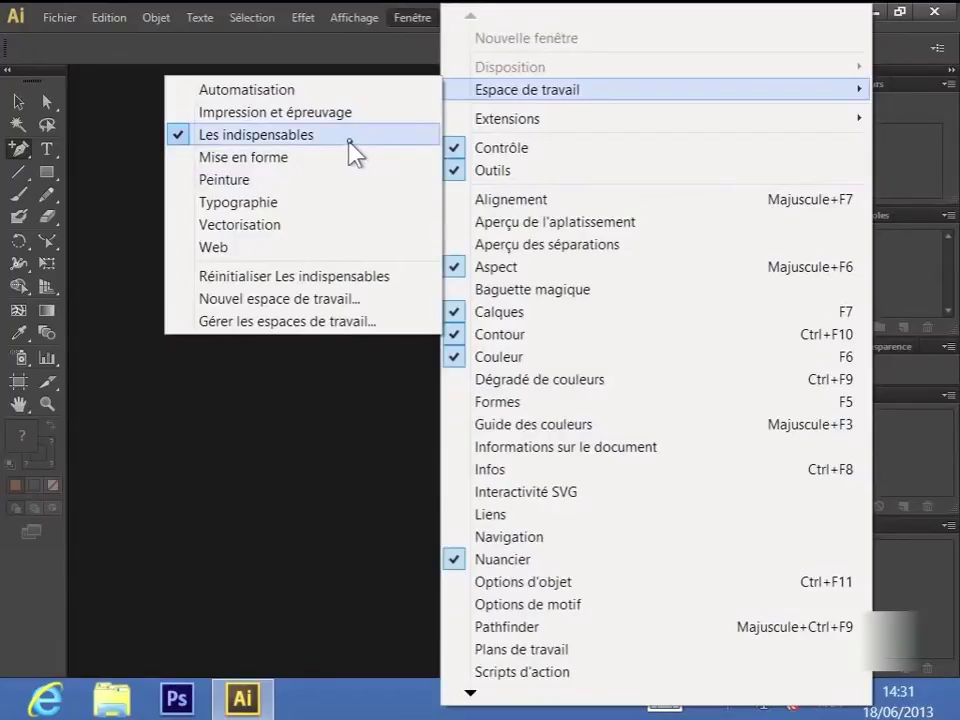
left_click(373, 390)
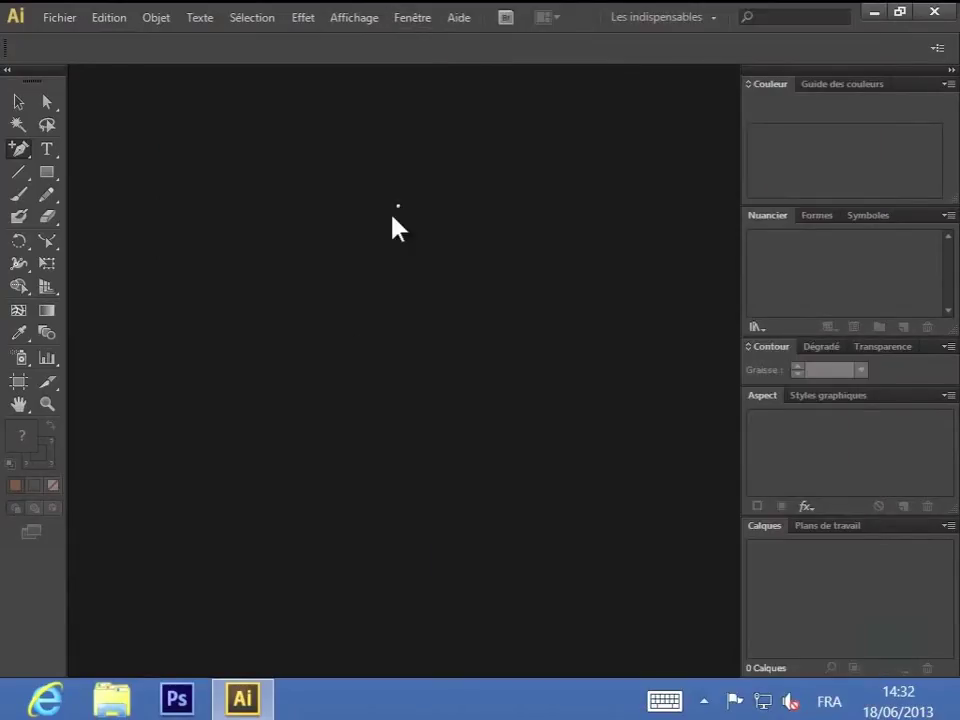
left_click(712, 20)
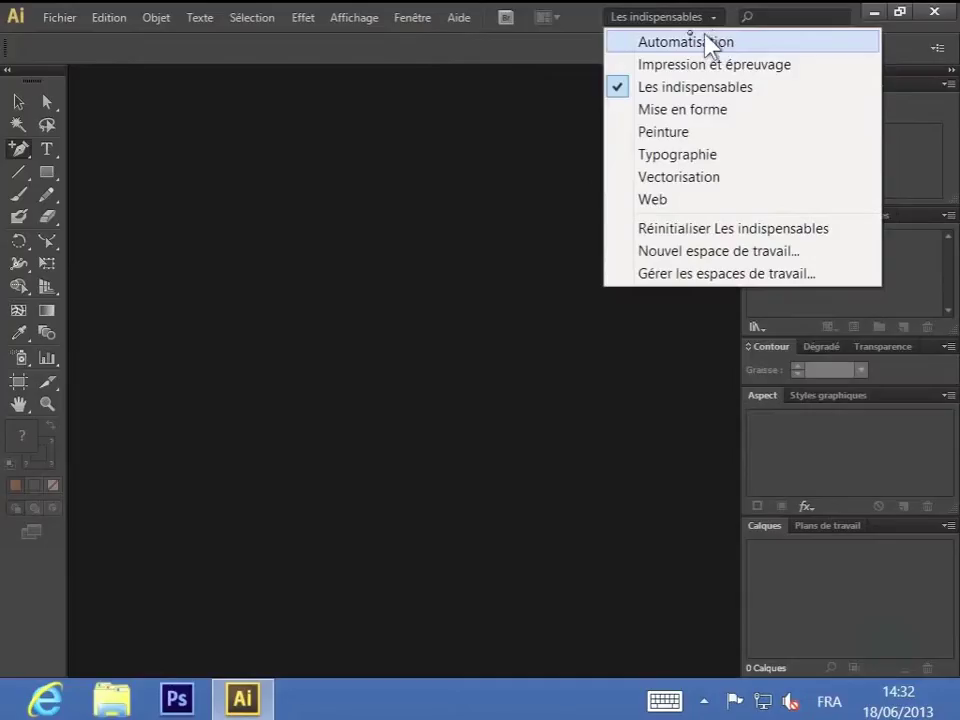
left_click(541, 172)
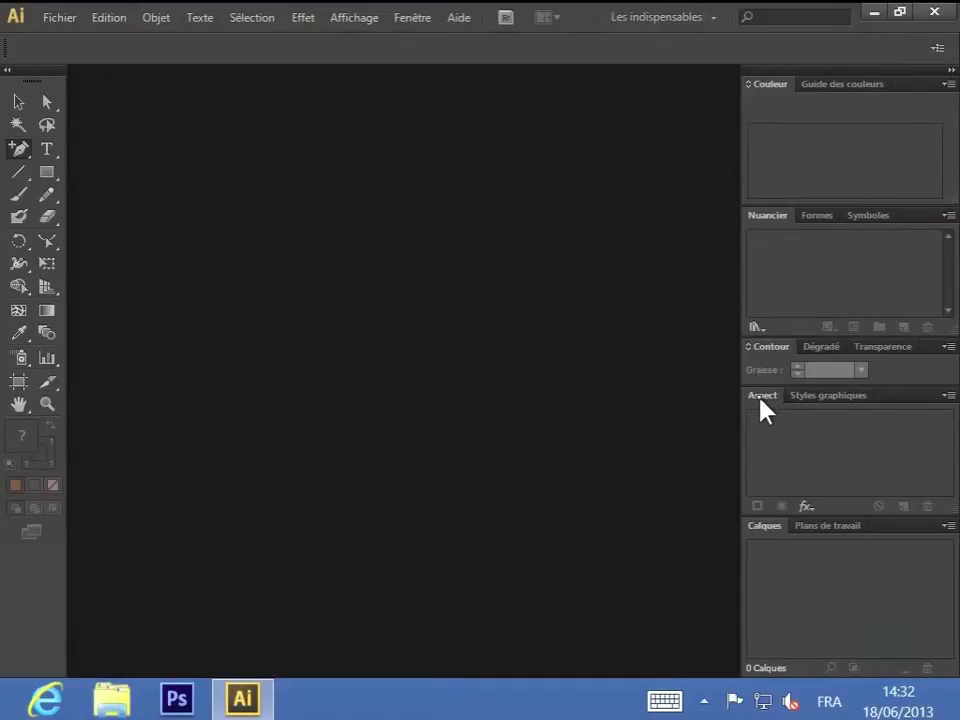
- Detach the Aspect panel from its group, make it taller, and dock it beside the tools panel
left_click_drag(760, 394, 151, 336)
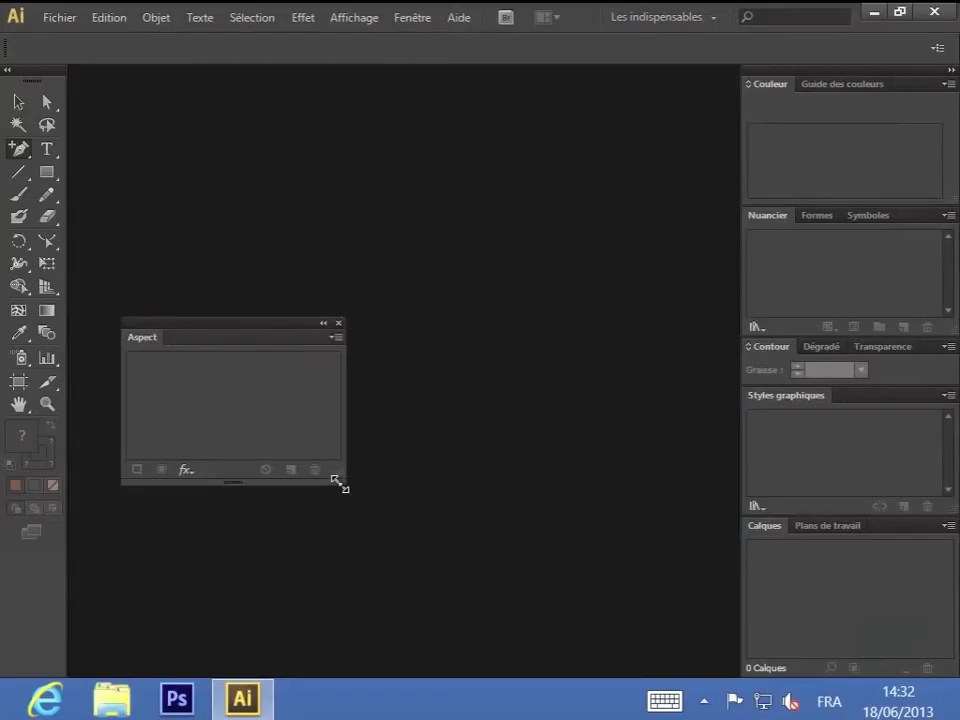
left_click_drag(340, 486, 243, 700)
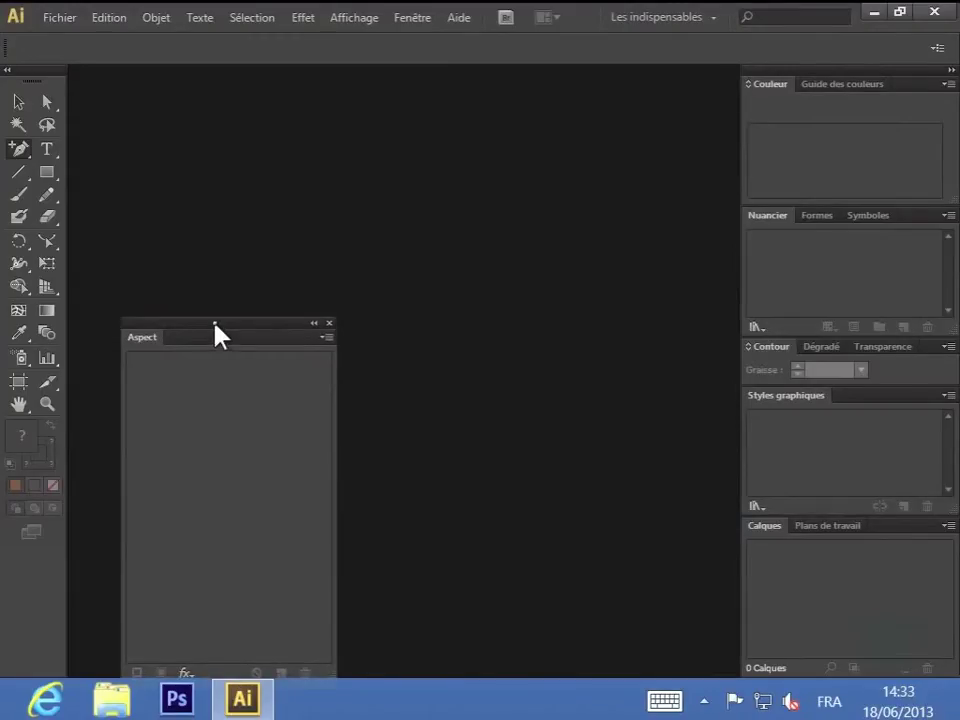
left_click_drag(214, 332, 80, 99)
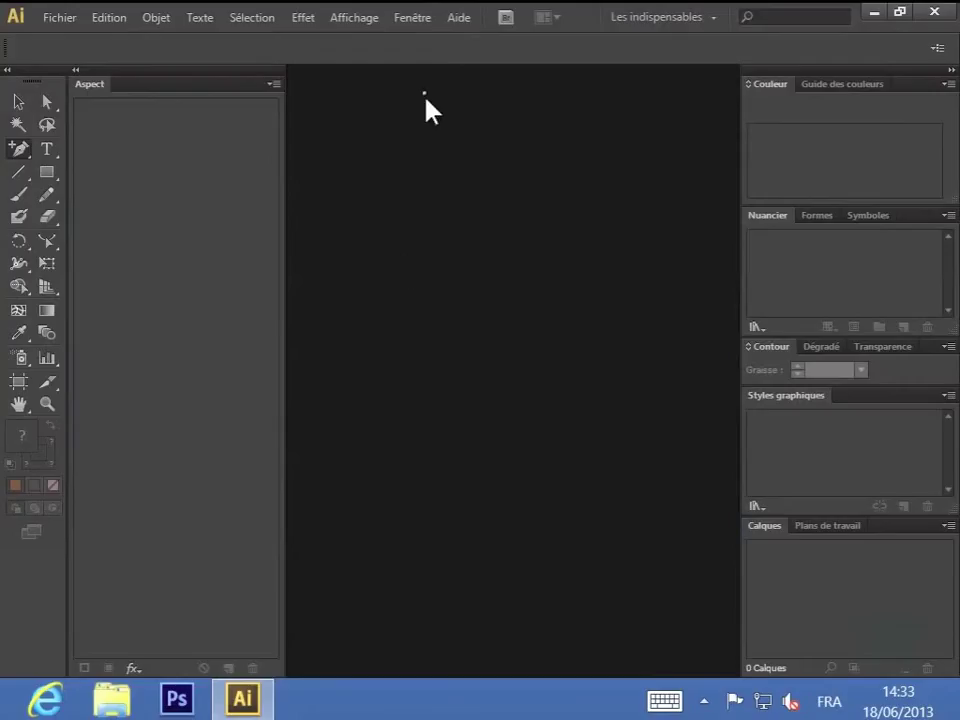
- Show the Pathfinder panel group and dock it as a new column alongside the Couleur panel column
left_click(410, 18)
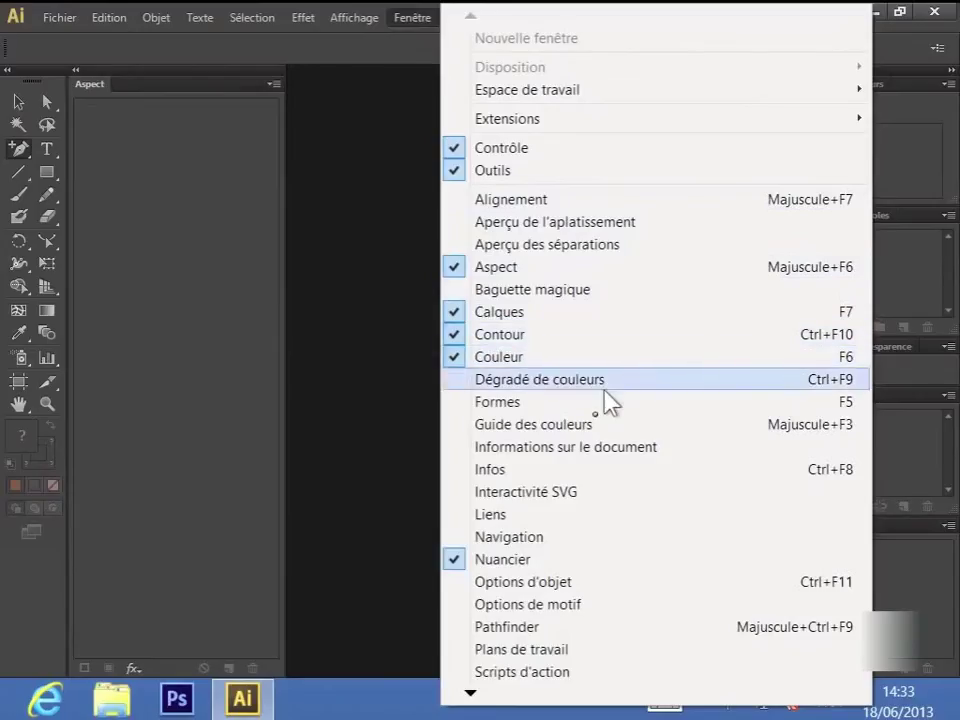
left_click(517, 627)
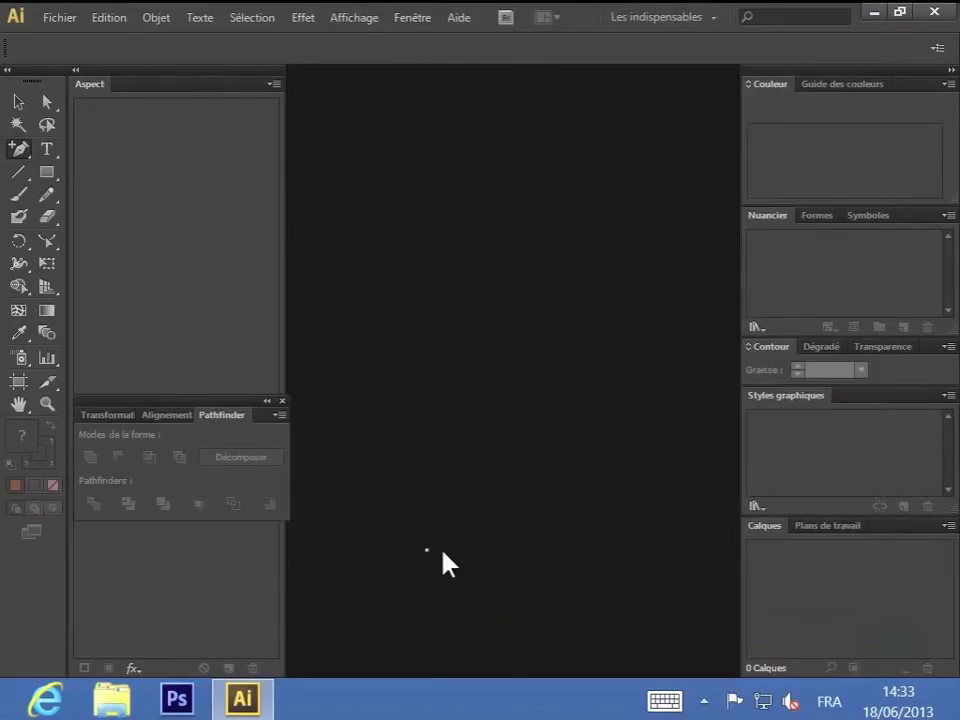
left_click_drag(162, 405, 731, 94)
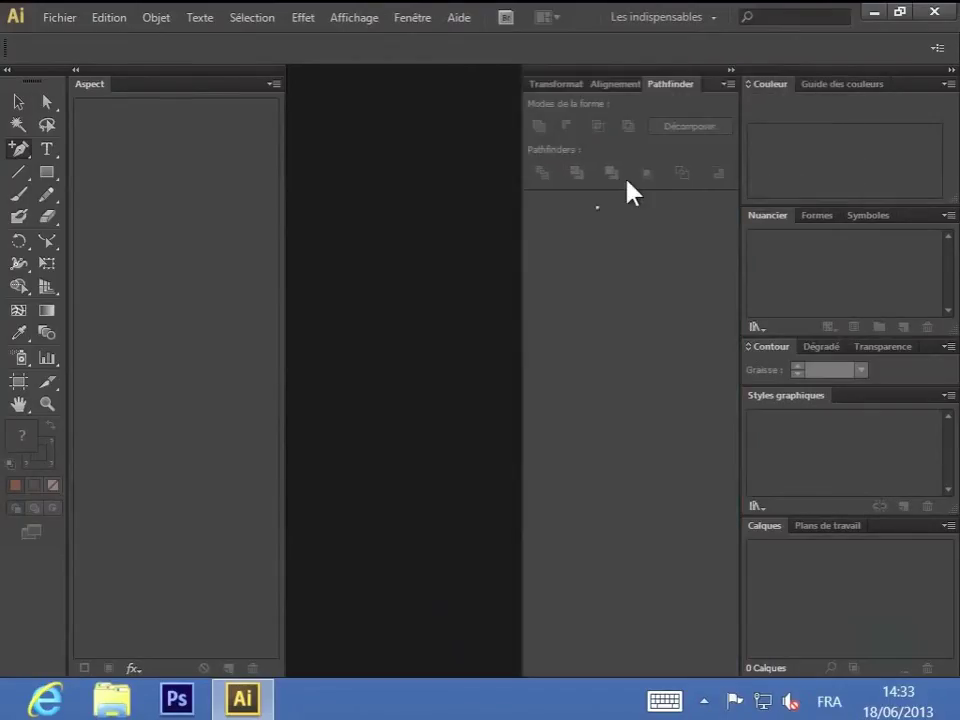
- Collapse the docked Pathfinder column to labelled icons and add the Nuancier panel below its group
left_click(733, 71)
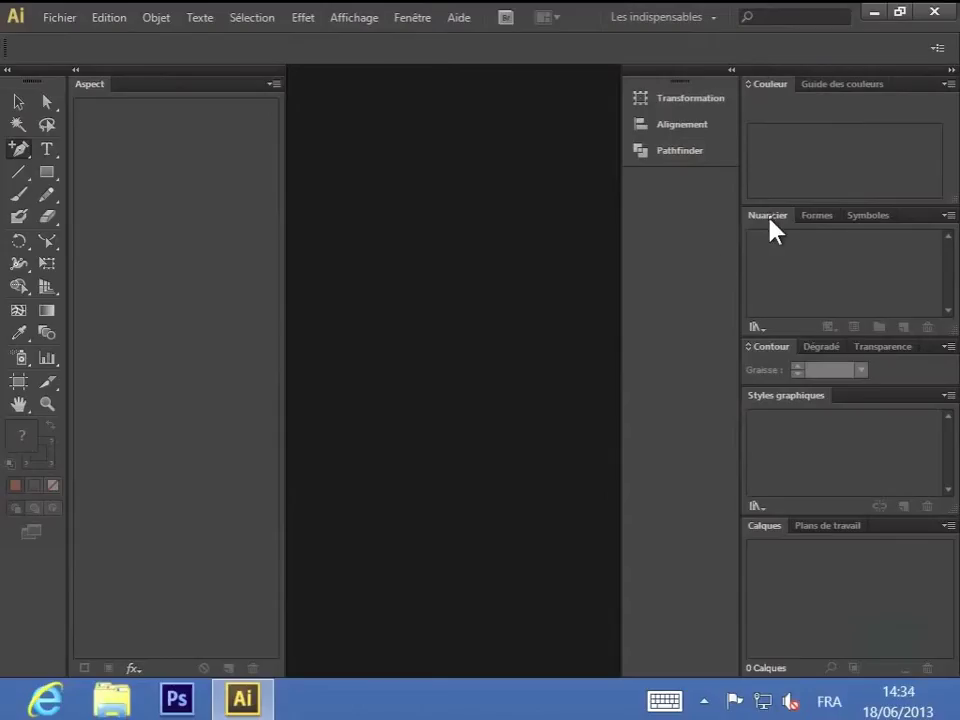
left_click_drag(751, 214, 680, 217)
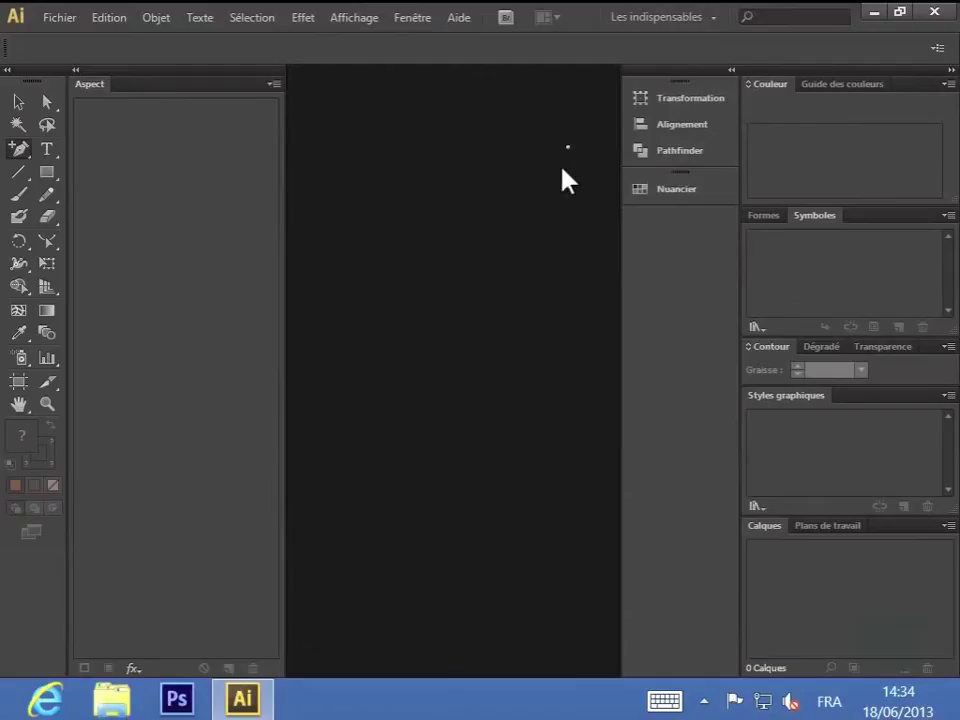
- Save the current panel layout as a new workspace named "Espace perso"
left_click(713, 19)
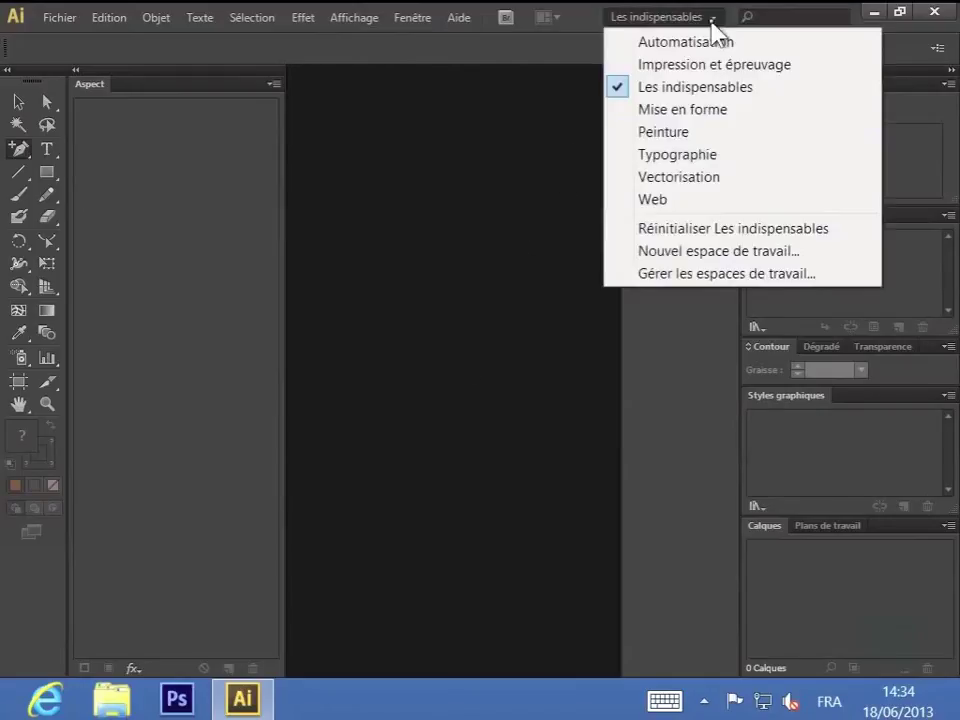
left_click(658, 256)
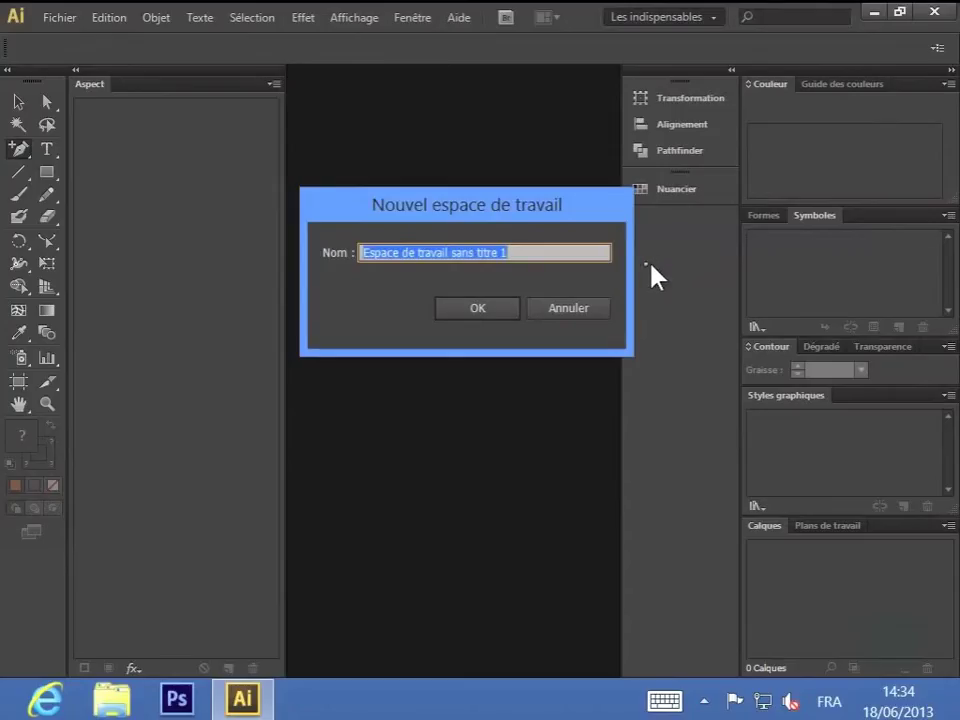
left_click(551, 257)
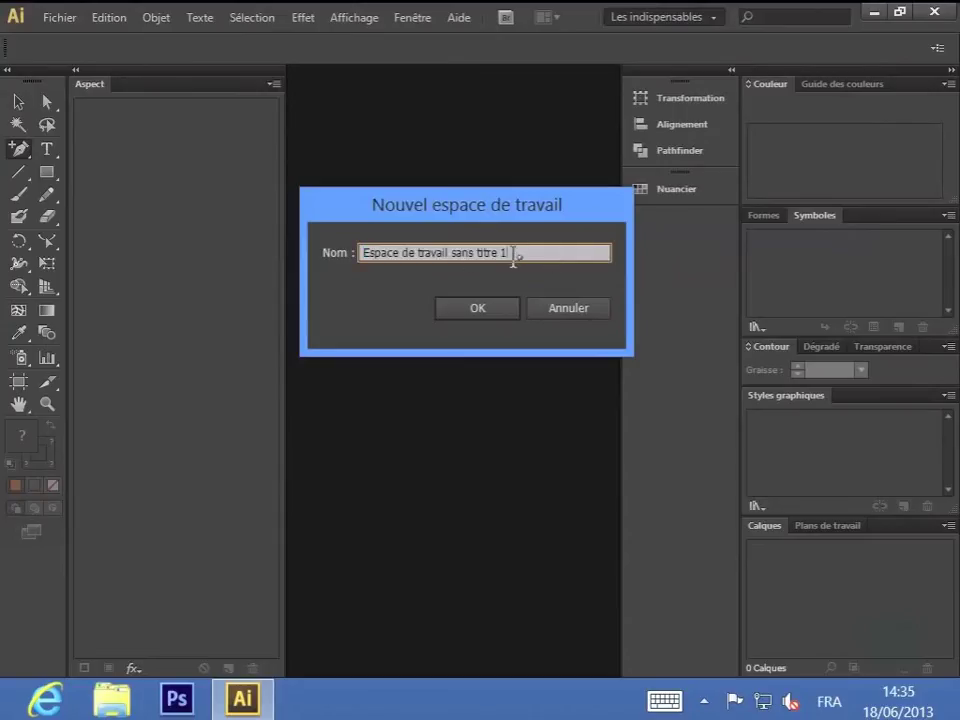
left_click_drag(525, 253, 408, 268)
key("BackSpace")
key("BackSpace")
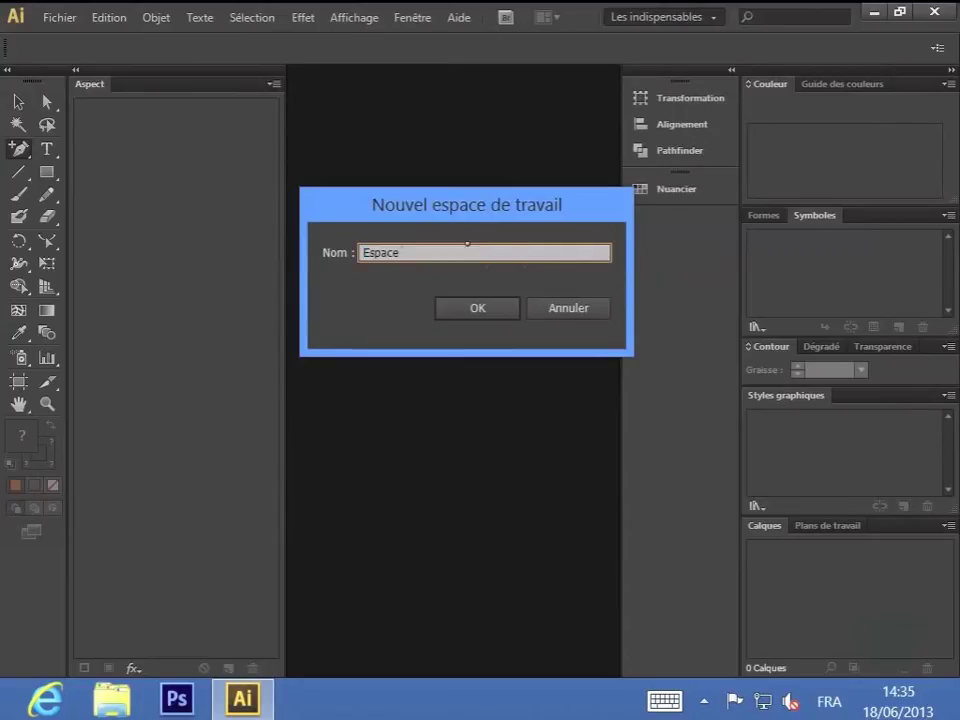
type("perso")
key("Return")
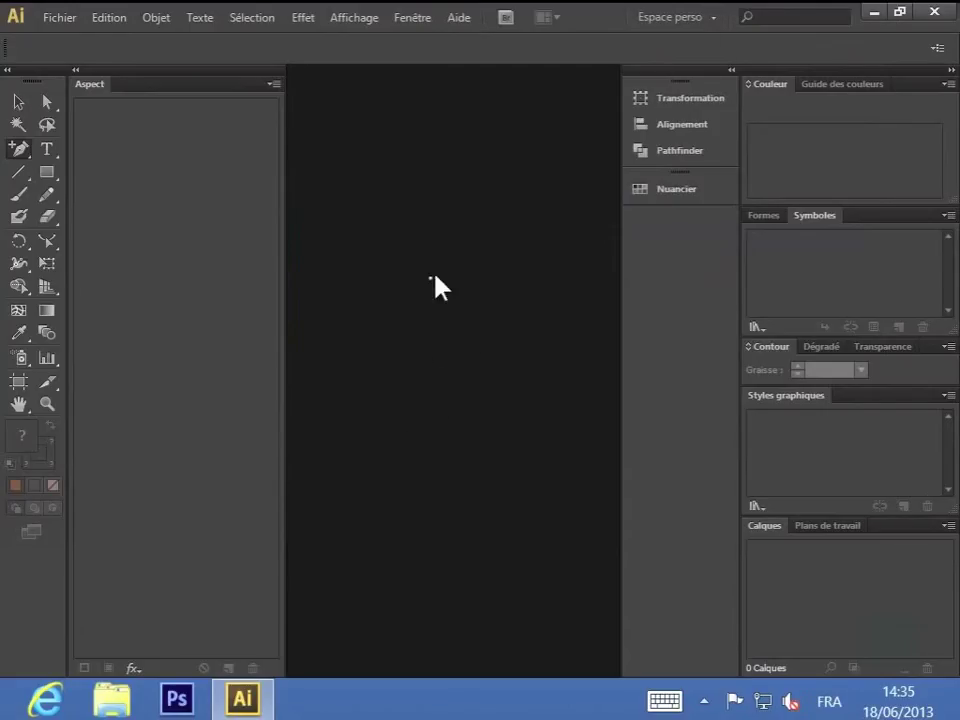
- Switch to the Les indispensables workspace and reset it to its default layout
left_click(711, 19)
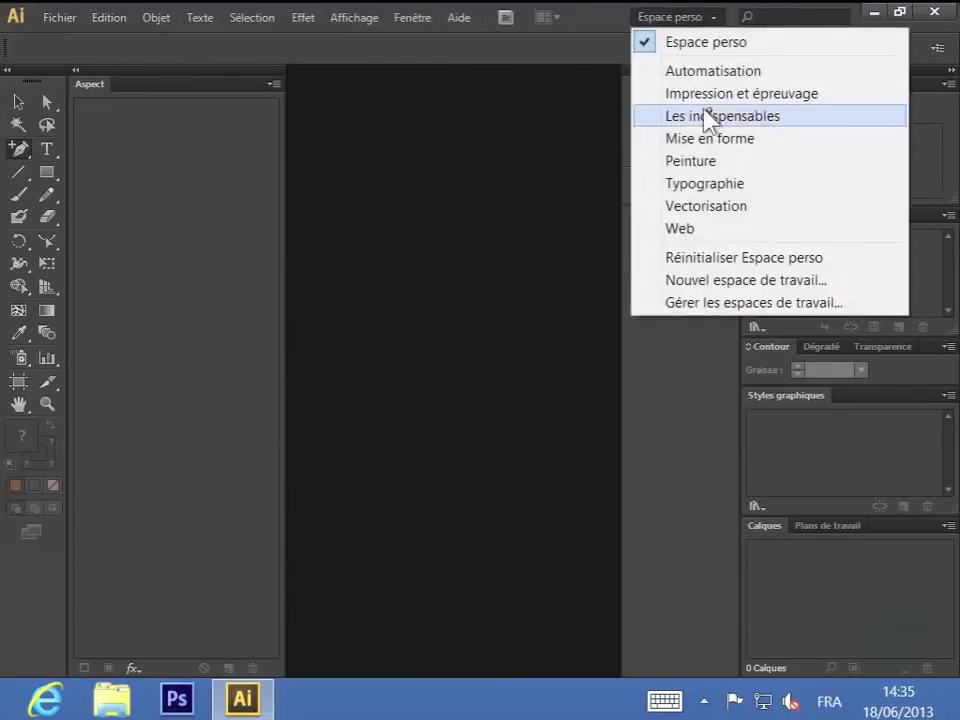
left_click(714, 116)
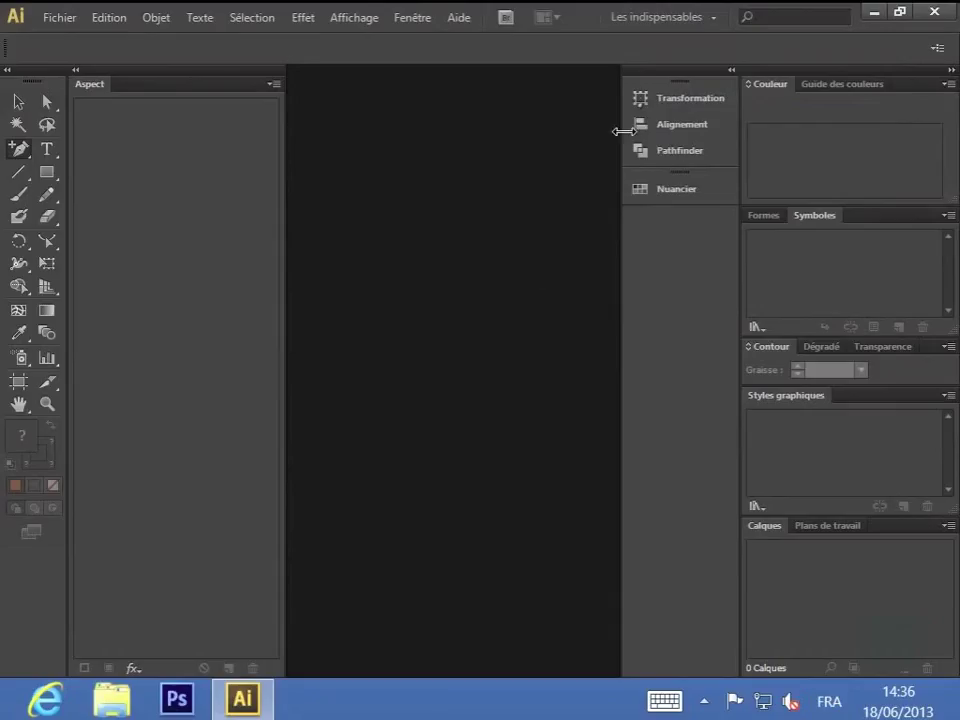
left_click(708, 18)
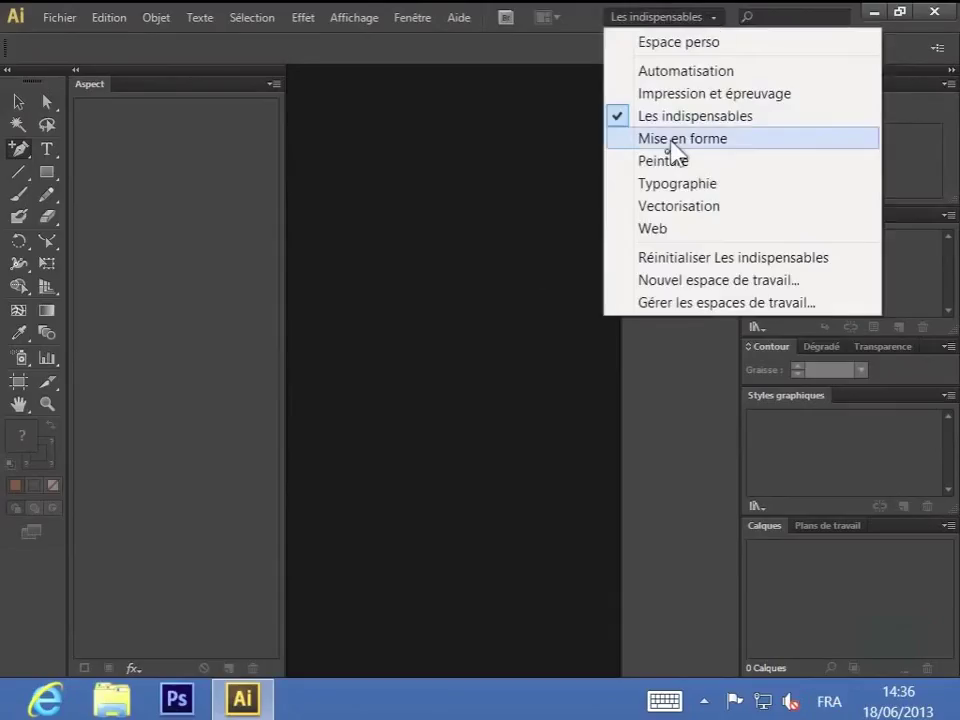
left_click(665, 264)
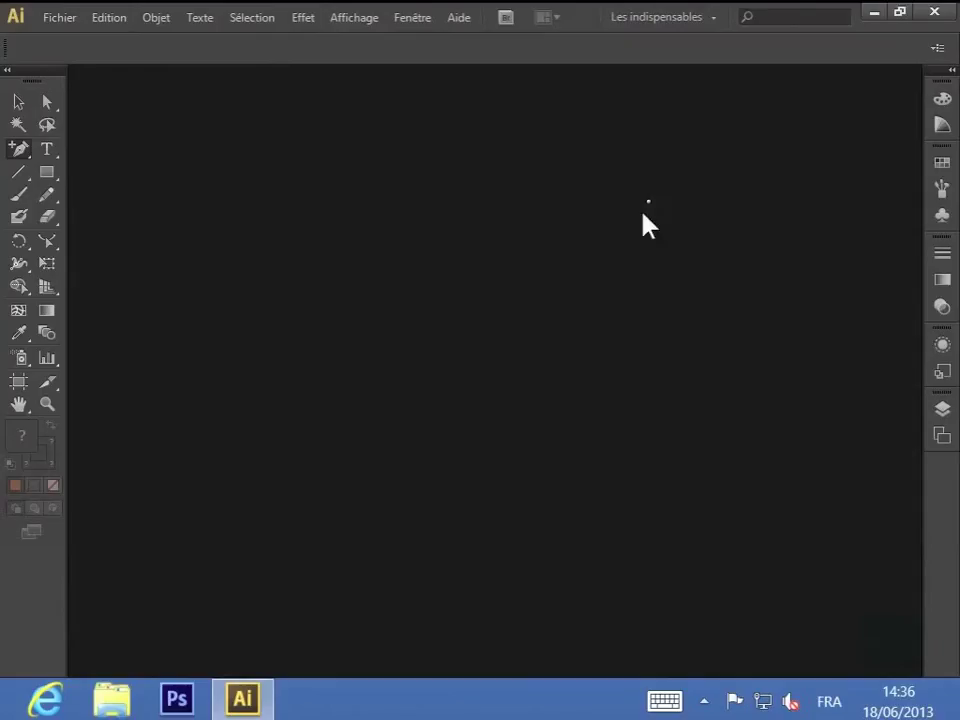
- Switch to the Espace perso workspace and return to Les indispensables
left_click(710, 20)
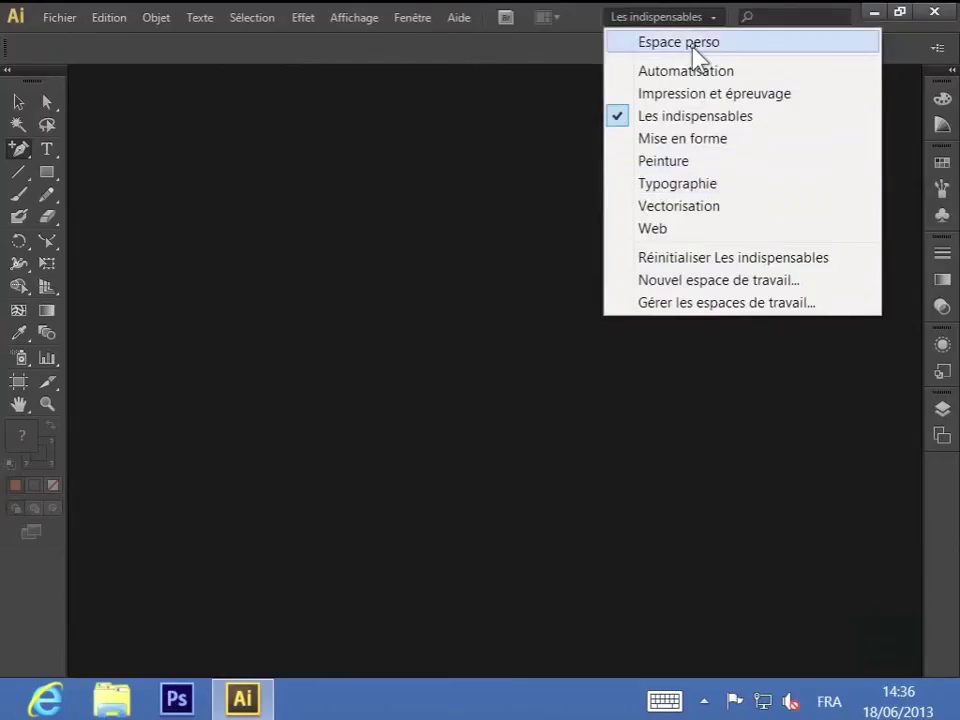
left_click(708, 44)
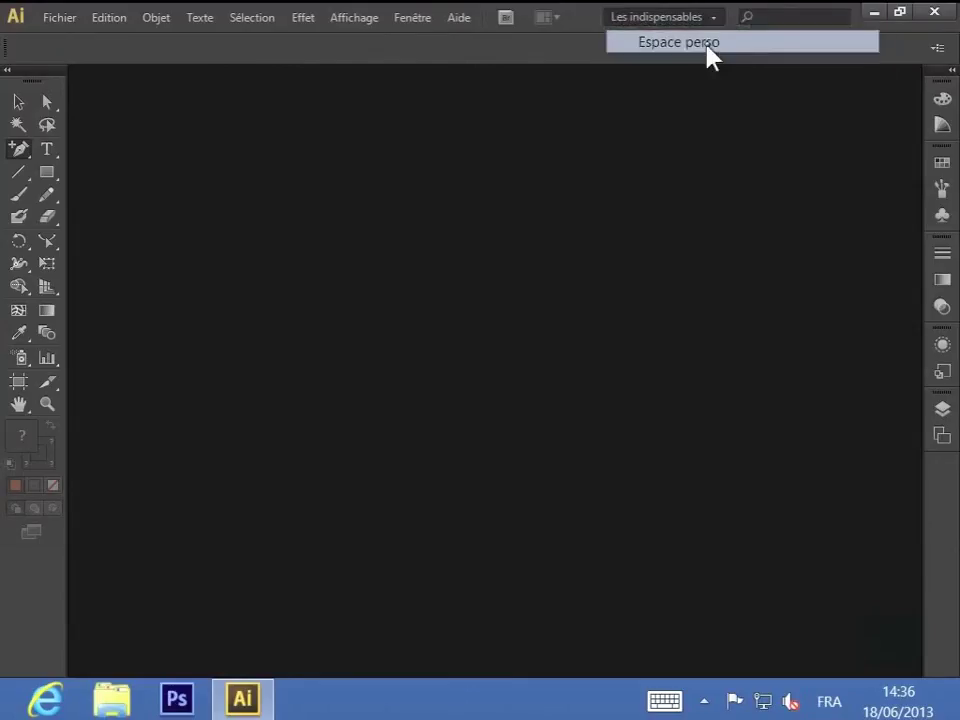
left_click(709, 19)
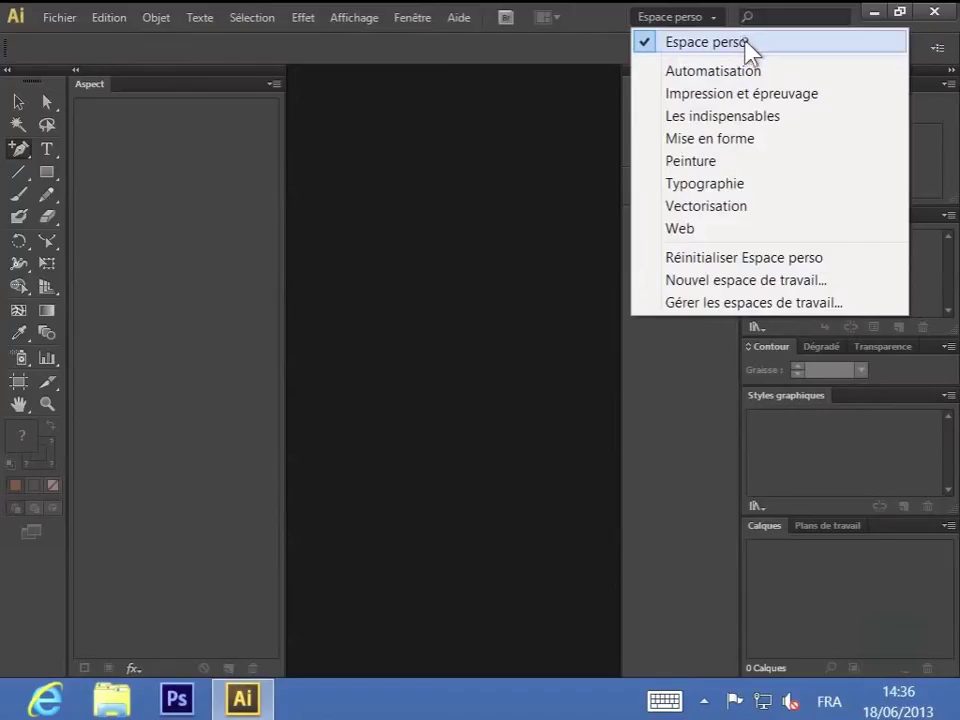
left_click(722, 118)
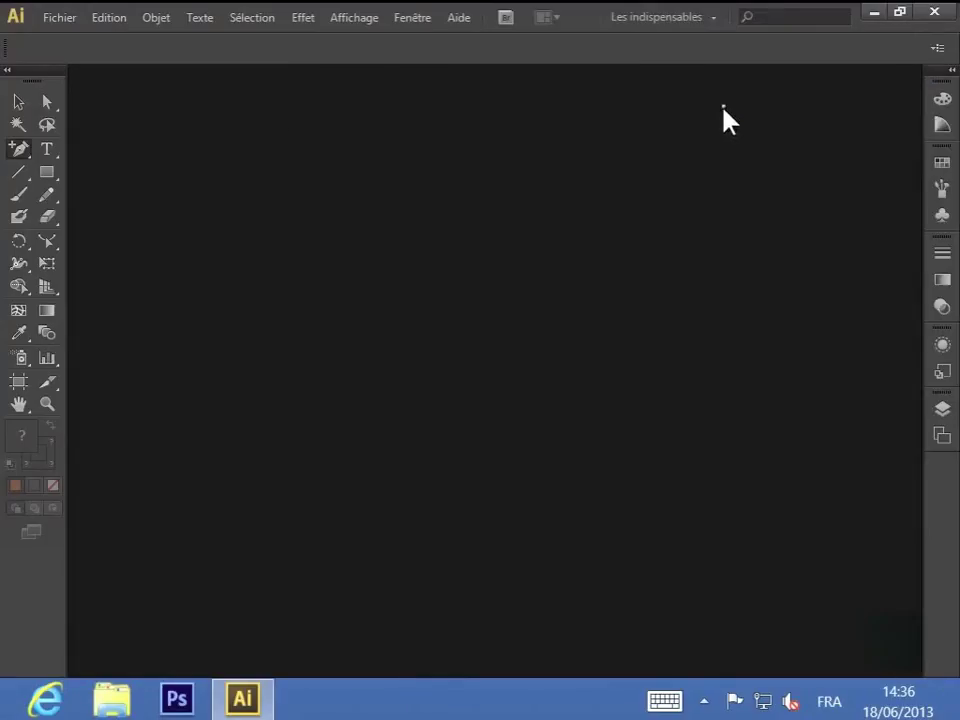
- Delete the Espace perso workspace through workspace management and check the list of remaining workspaces
left_click(712, 18)
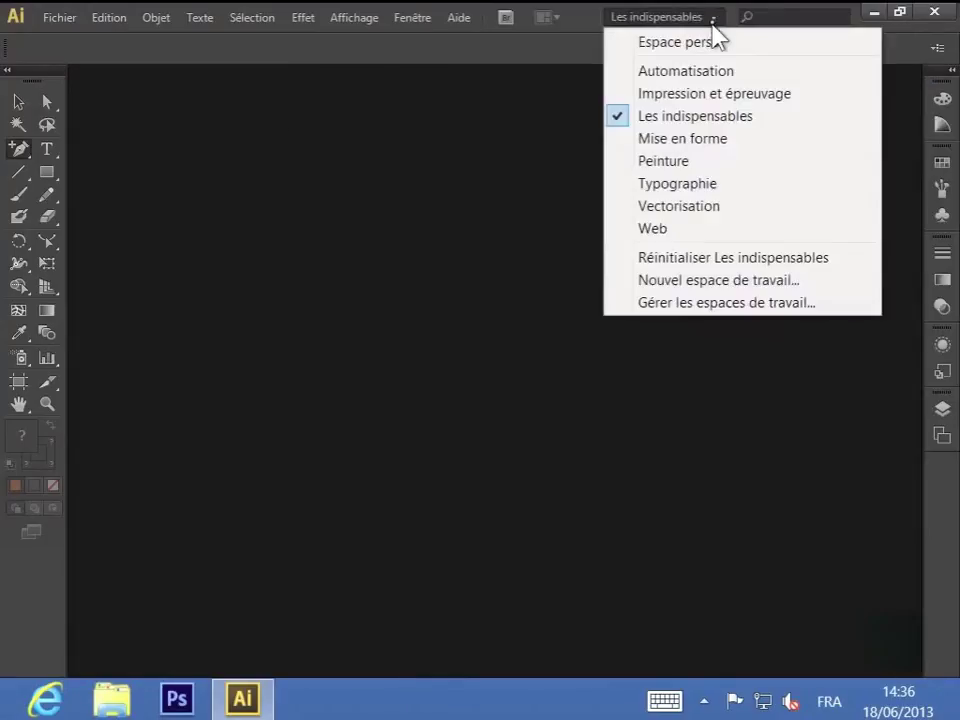
left_click(663, 304)
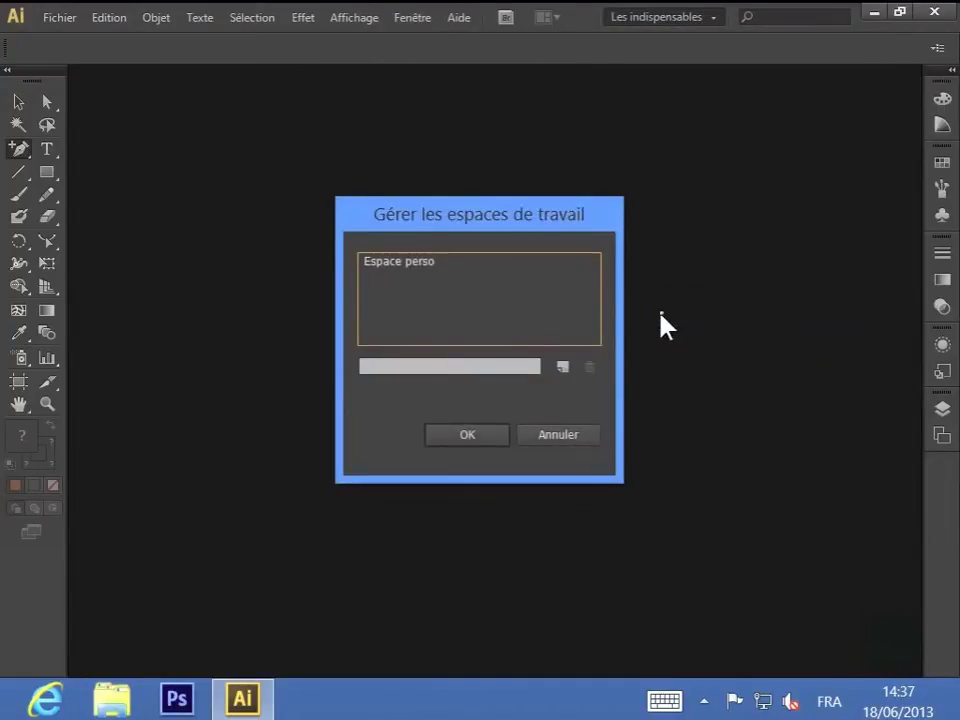
left_click(415, 266)
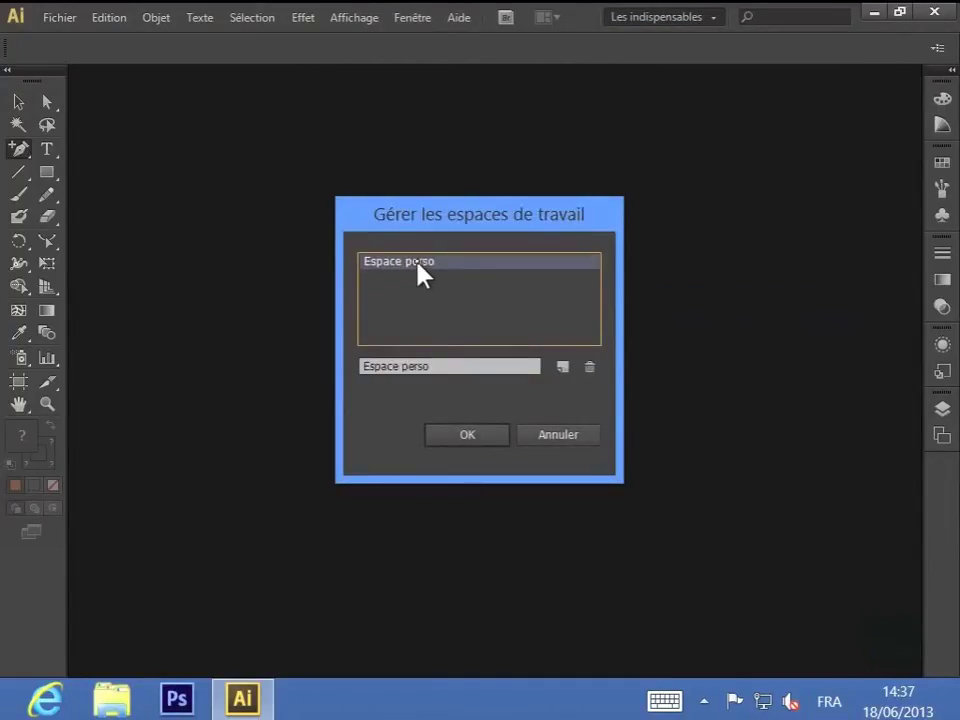
left_click(590, 372)
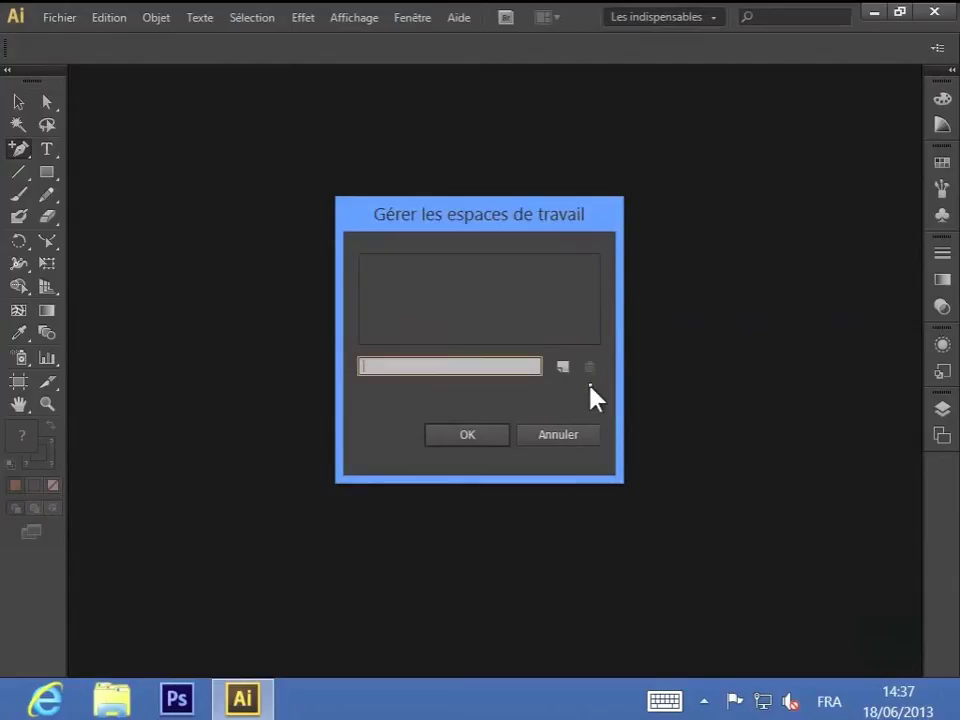
left_click(497, 436)
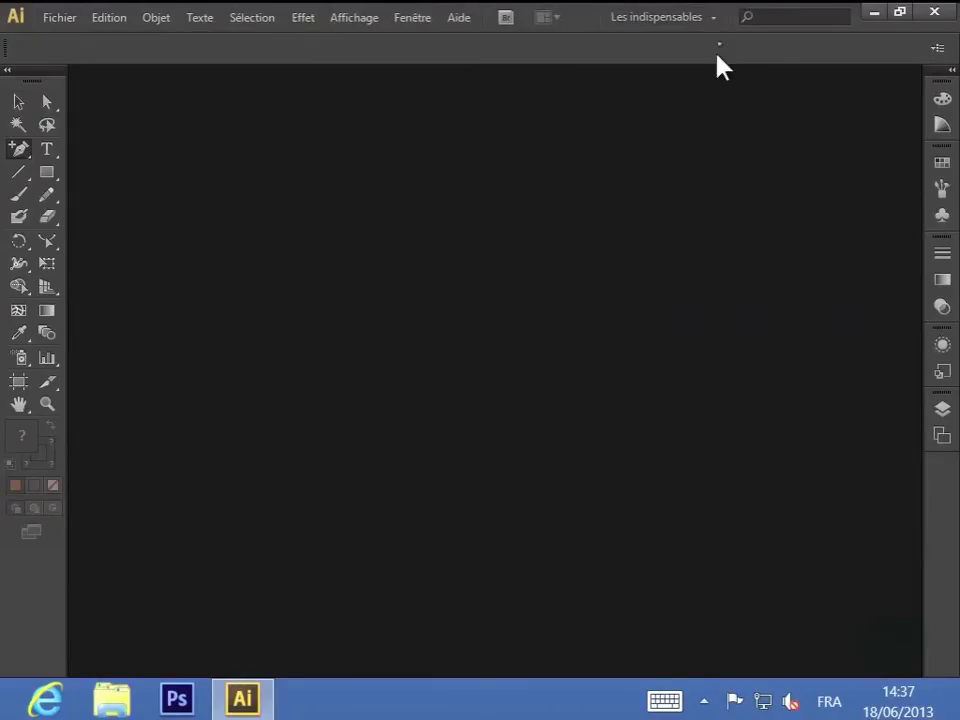
left_click(710, 22)
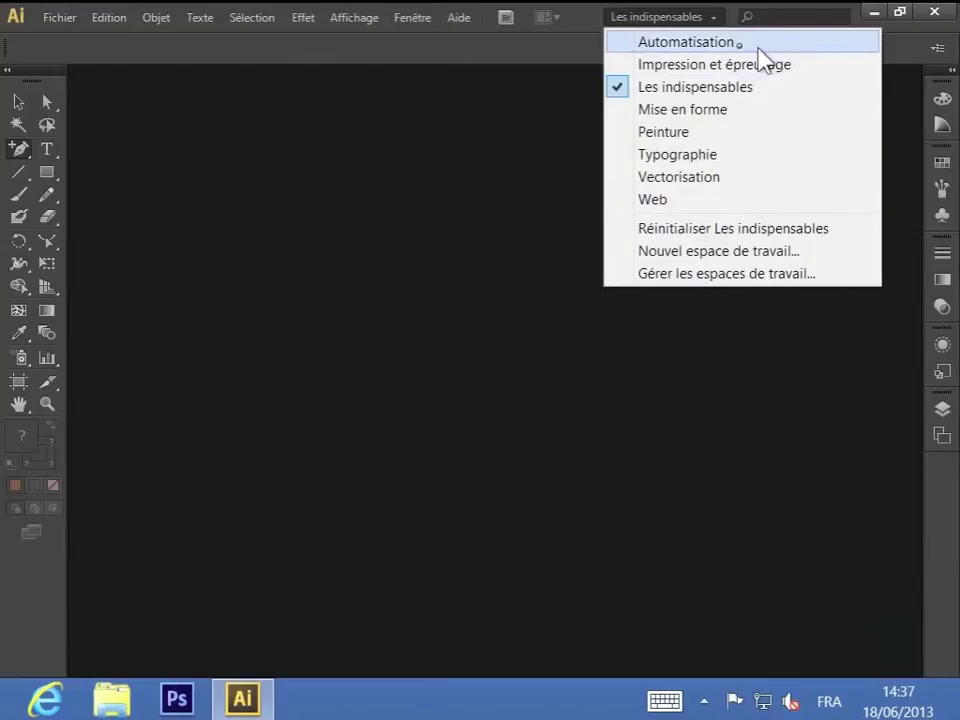
left_click(550, 167)
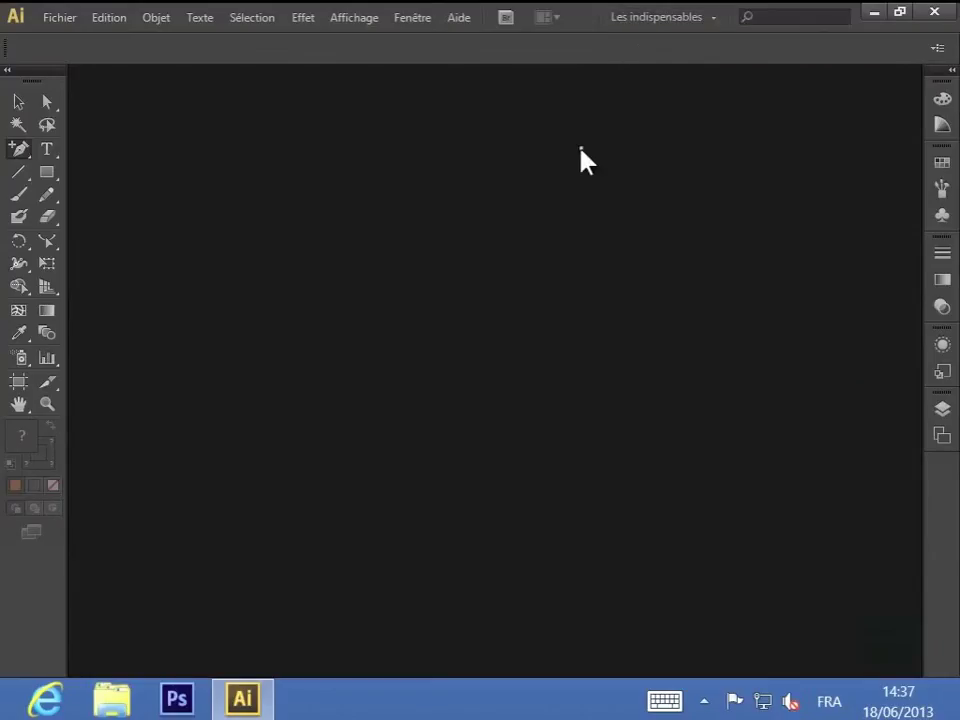